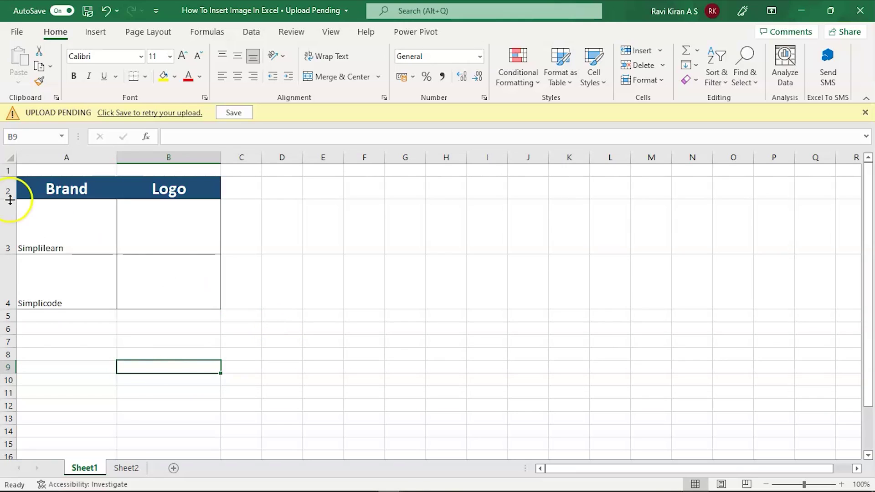
# - Enlarge the Simplilearn and Simplicode names in A3:A4 to 24-point text
pyautogui.moveTo(65, 238); pyautogui.dragTo(63, 275)
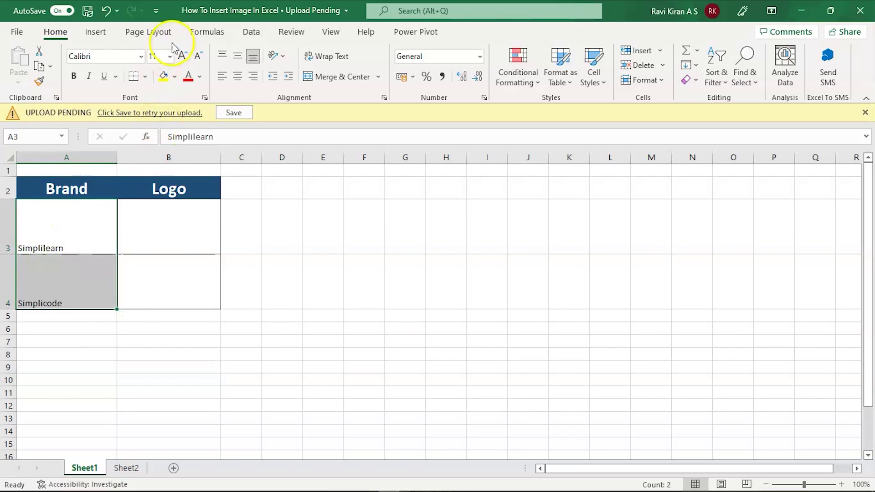
pyautogui.click(181, 56)
pyautogui.click(181, 56)
pyautogui.click(181, 57)
pyautogui.click(181, 56)
pyautogui.click(181, 56)
pyautogui.click(181, 56)
pyautogui.click(181, 56)
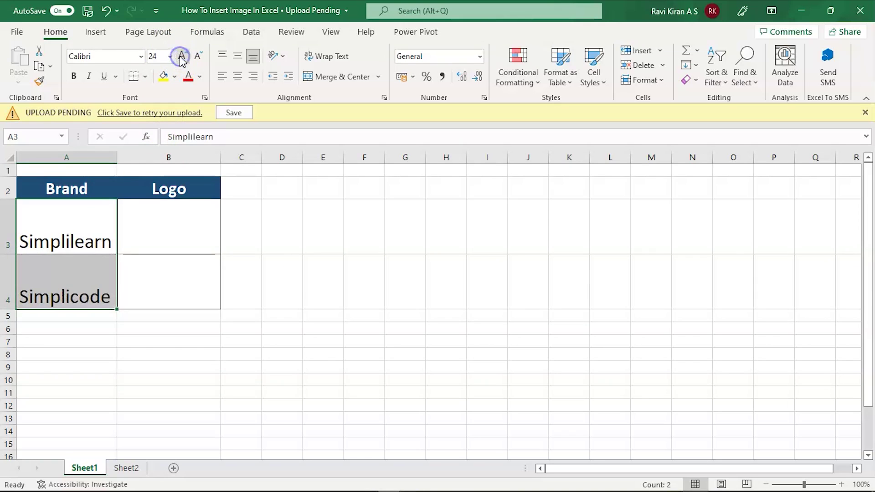
pyautogui.click(287, 242)
pyautogui.click(248, 235)
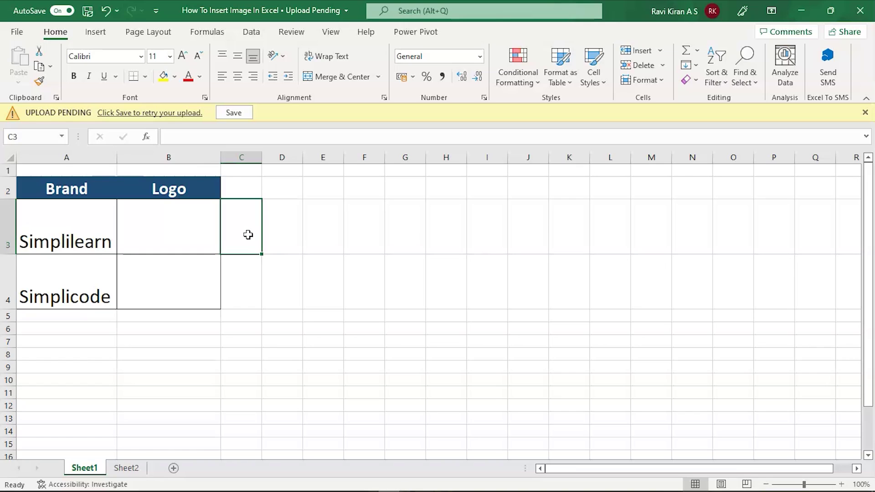
# - With cell D4 selected, show the Insert > Illustrations > Pictures source choices
pyautogui.click(286, 266)
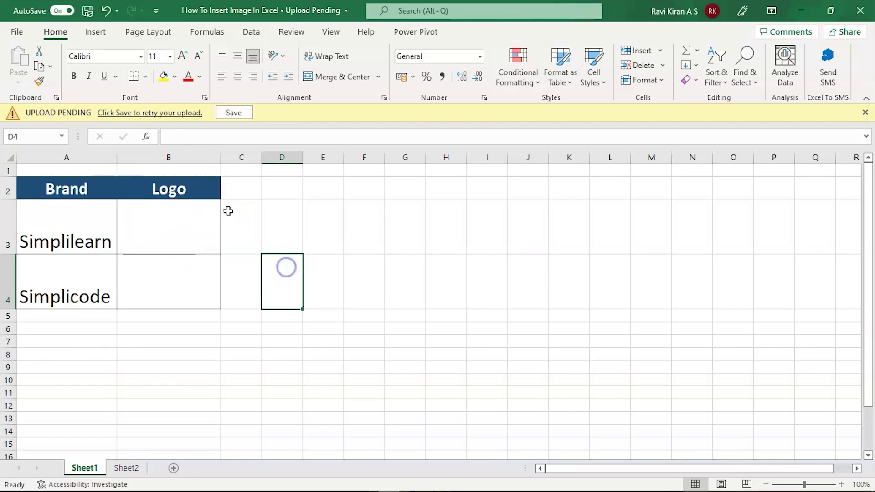
pyautogui.click(96, 33)
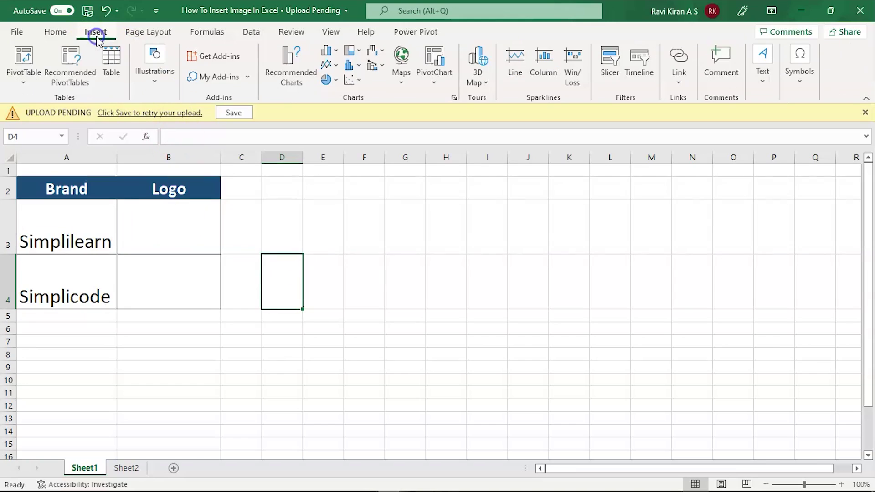
pyautogui.click(157, 85)
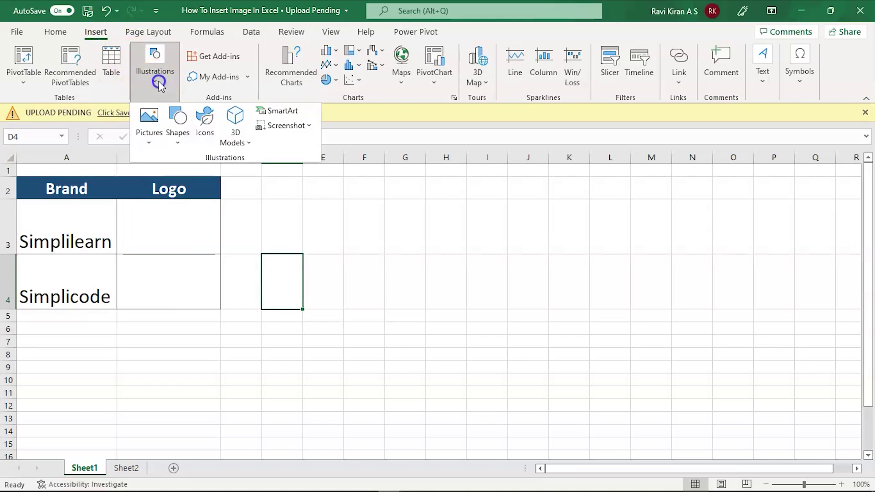
pyautogui.press('Escape')
pyautogui.click(151, 136)
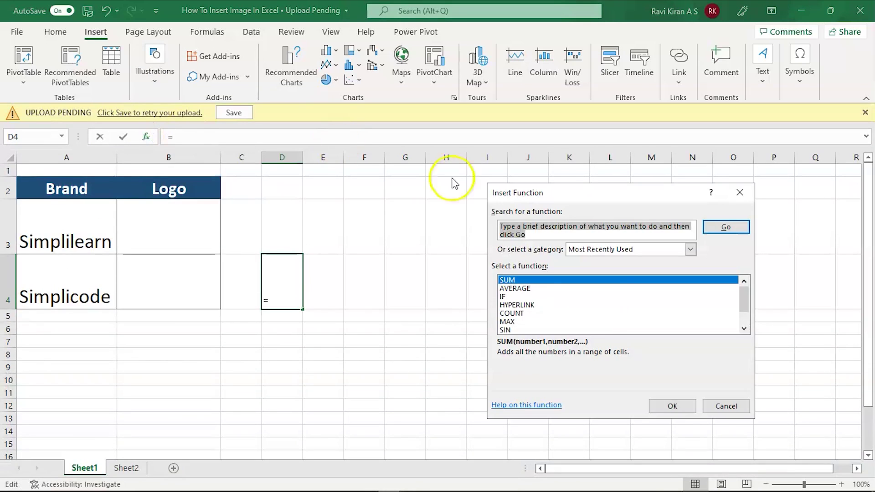
pyautogui.click(725, 406)
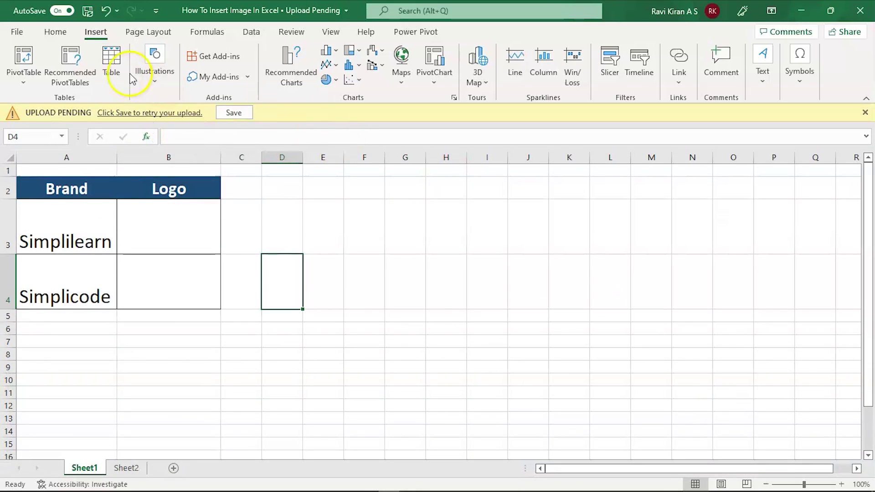
pyautogui.click(153, 78)
pyautogui.click(150, 122)
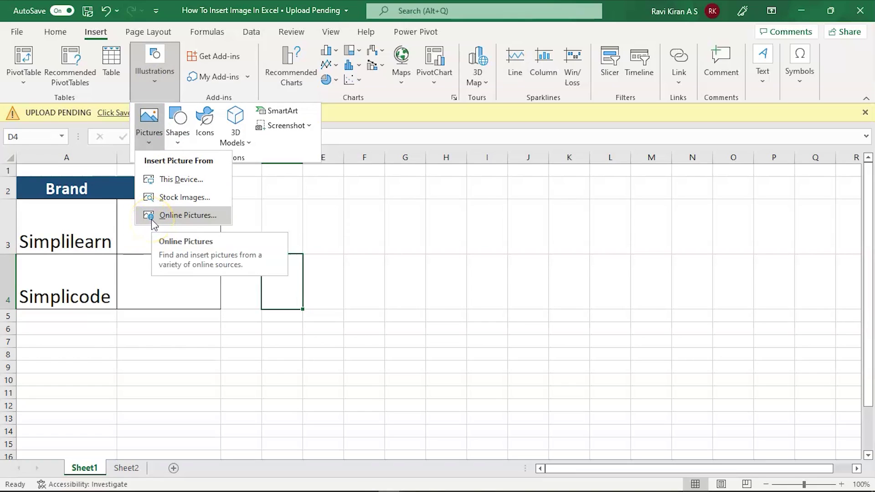
# - Insert the 'unnamed' Code logo and 'Simplilearn Logo' images from Downloads on this device
pyautogui.click(174, 180)
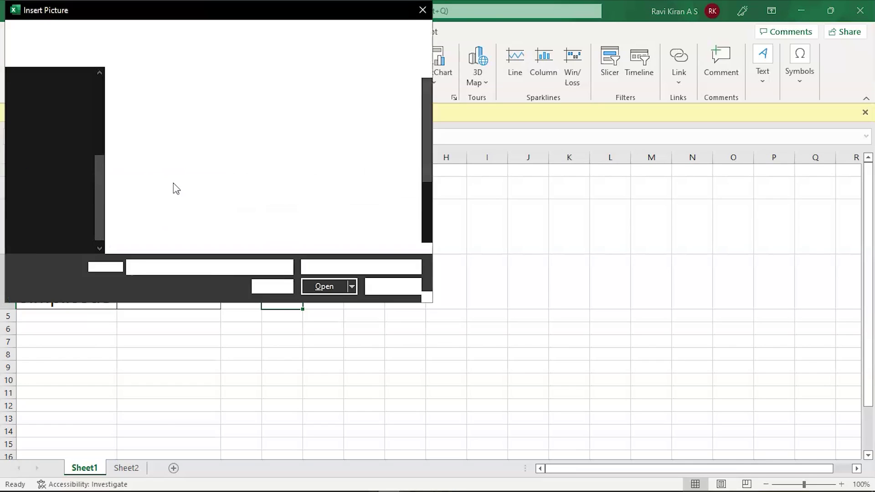
pyautogui.click(113, 124)
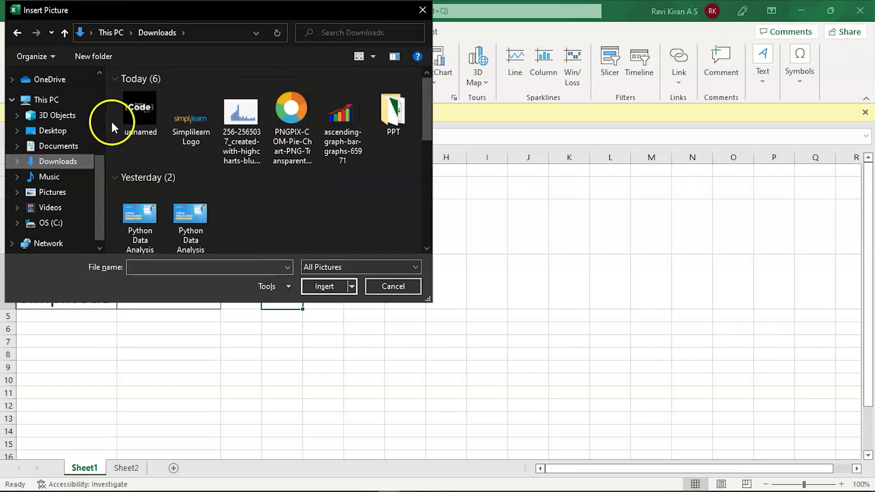
pyautogui.click(134, 116)
pyautogui.keyDown('ctrl'); pyautogui.click(176, 125); pyautogui.keyUp('ctrl')
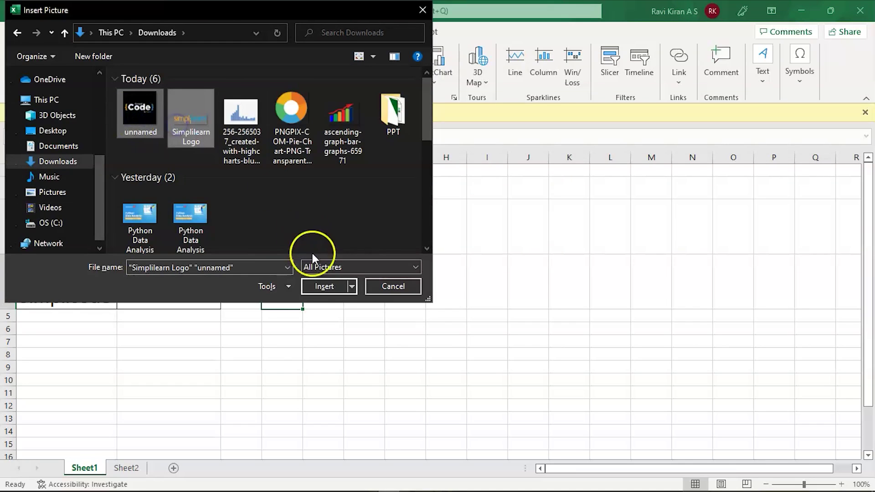
pyautogui.click(321, 287)
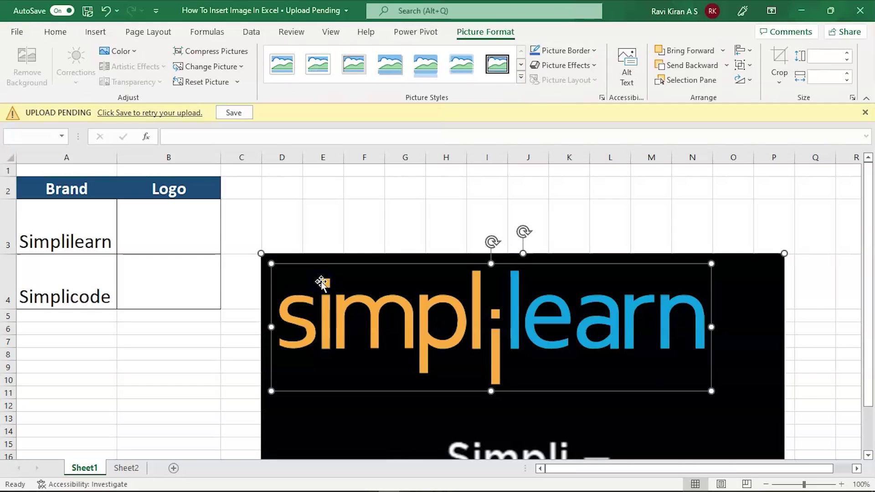
pyautogui.click(385, 362)
pyautogui.click(347, 250)
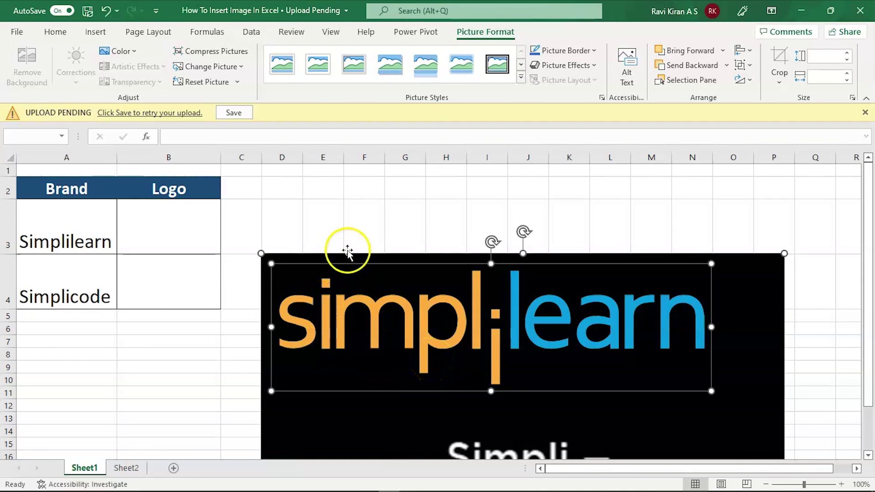
# - Shrink the Simplilearn logo picture down to fit cell B3
pyautogui.click(353, 227)
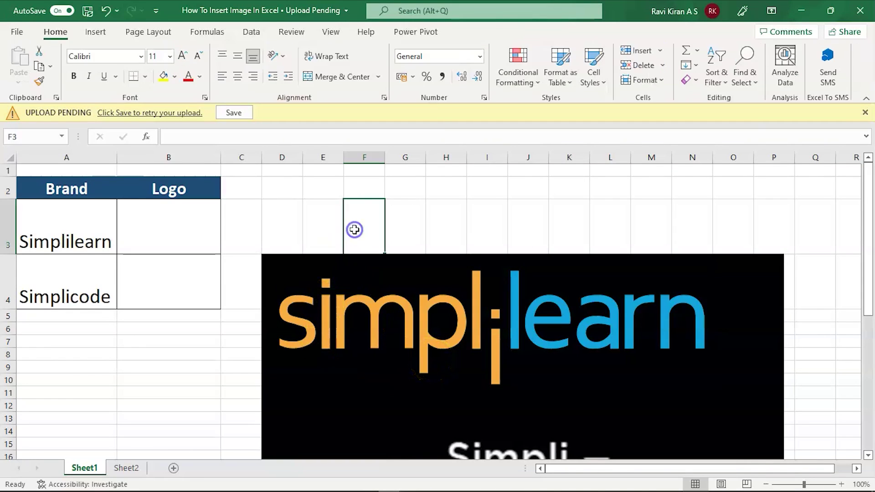
pyautogui.click(365, 306)
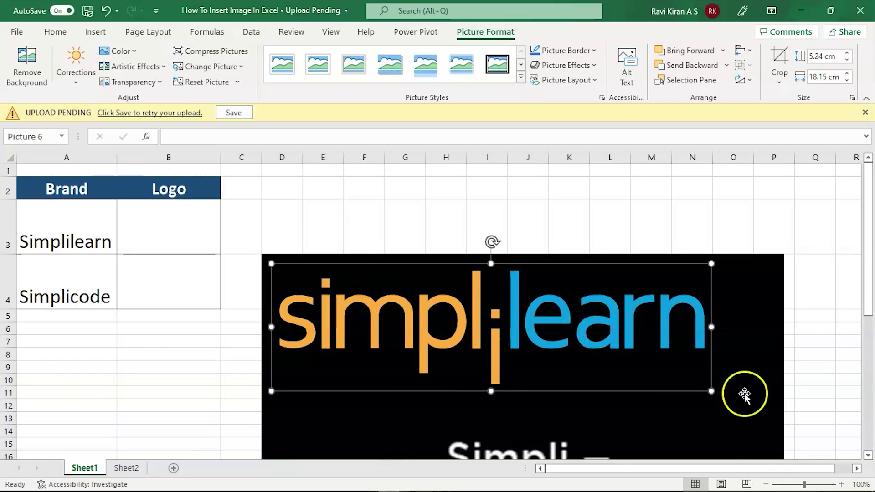
pyautogui.moveTo(714, 393); pyautogui.dragTo(181, 230)
# - Shrink the Simplicode logo to fit cell B4, then switch to Sheet2
pyautogui.click(282, 286)
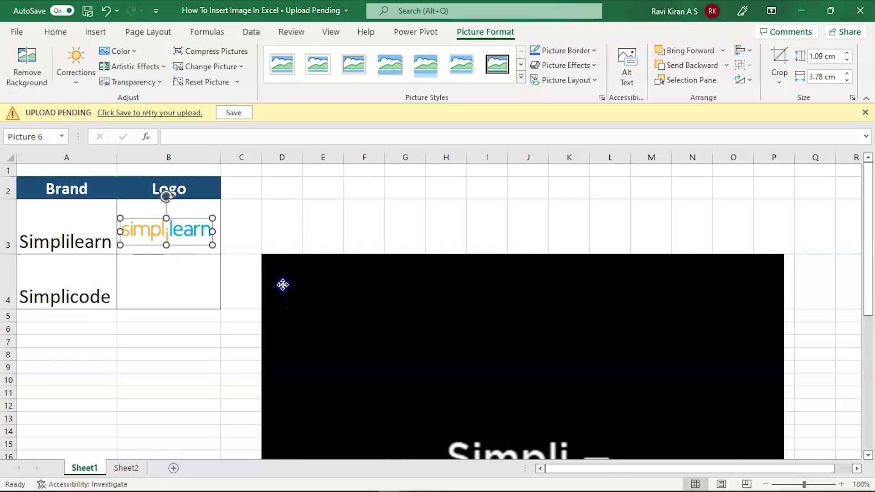
pyautogui.moveTo(258, 254); pyautogui.dragTo(655, 434)
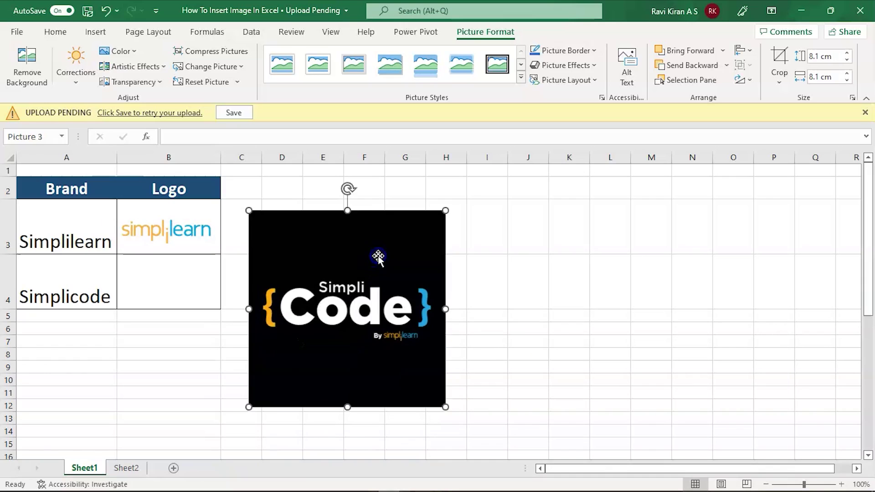
pyautogui.moveTo(445, 212); pyautogui.dragTo(334, 357)
pyautogui.moveTo(333, 320); pyautogui.dragTo(168, 273)
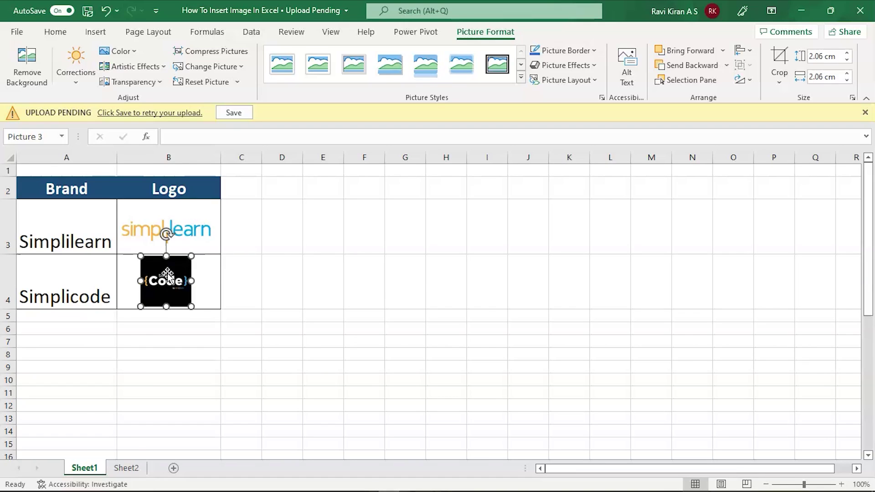
pyautogui.click(126, 468)
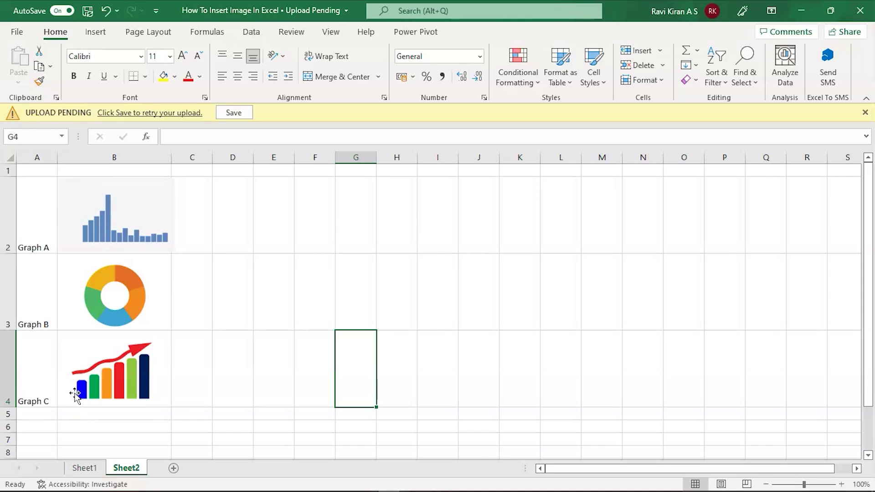
pyautogui.rightClick(9, 372)
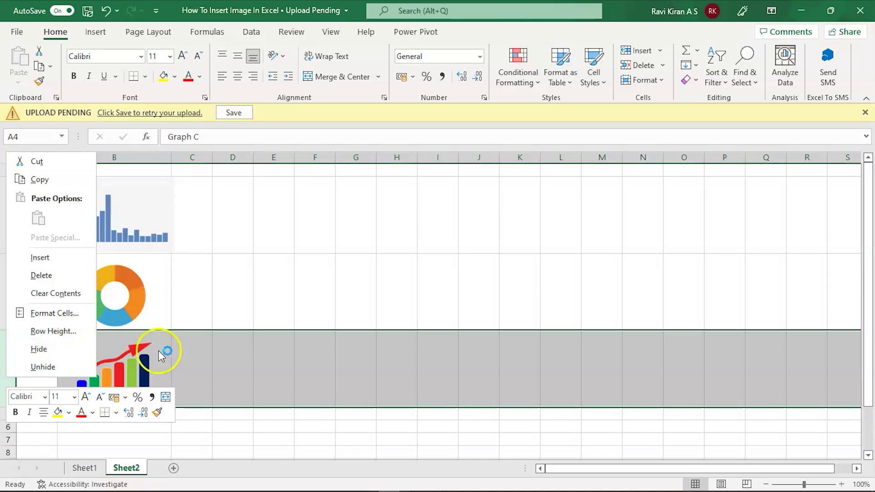
pyautogui.click(268, 367)
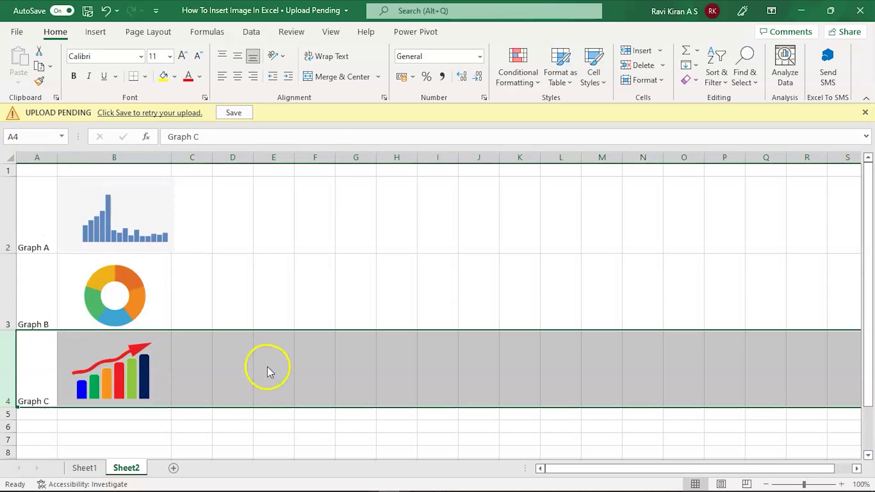
pyautogui.rightClick(9, 370)
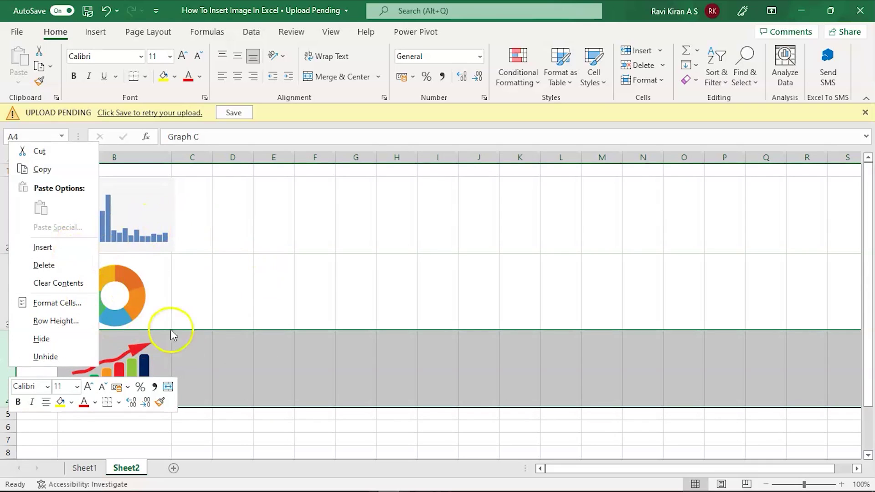
pyautogui.click(283, 427)
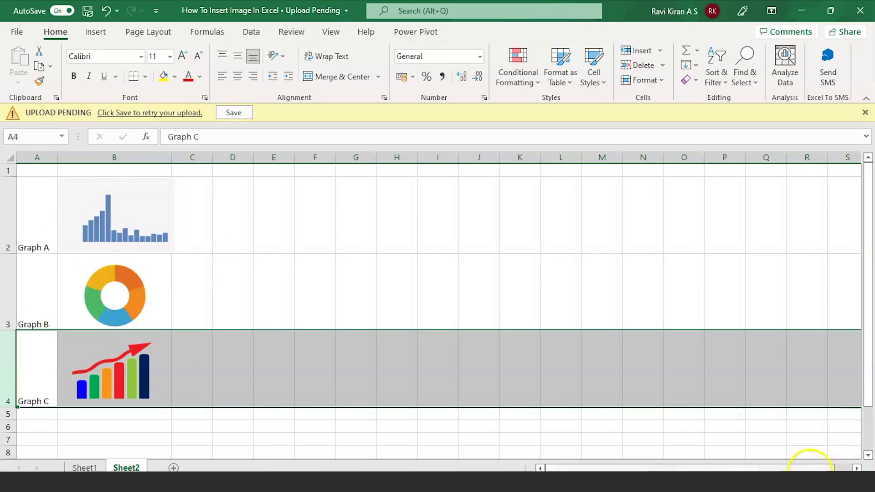
pyautogui.click(816, 418)
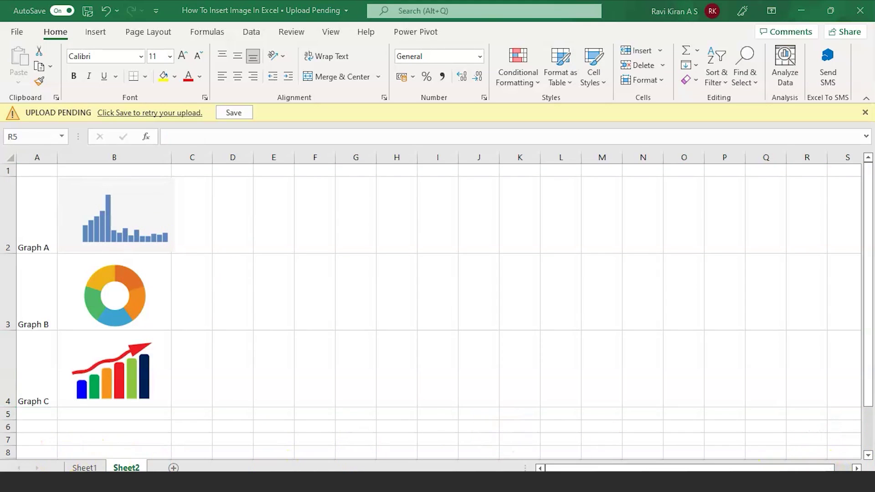
pyautogui.scroll(8, 549, 394)
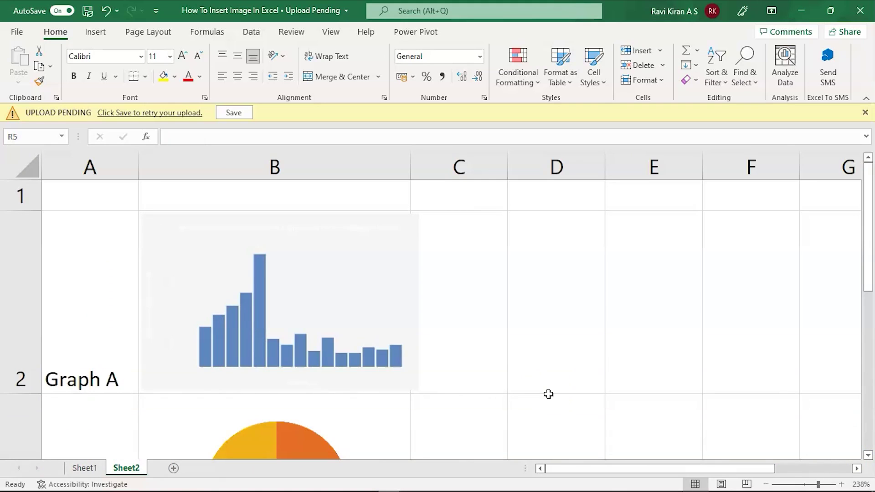
pyautogui.click(806, 486)
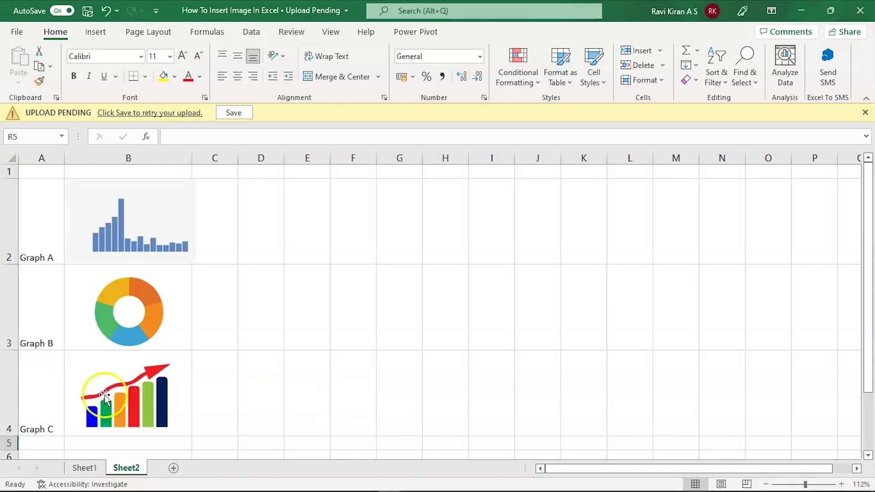
pyautogui.rightClick(10, 386)
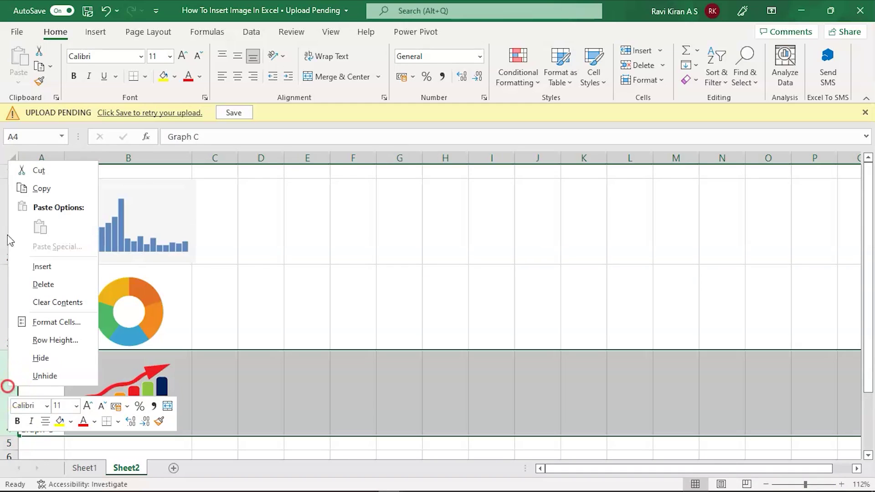
pyautogui.click(41, 358)
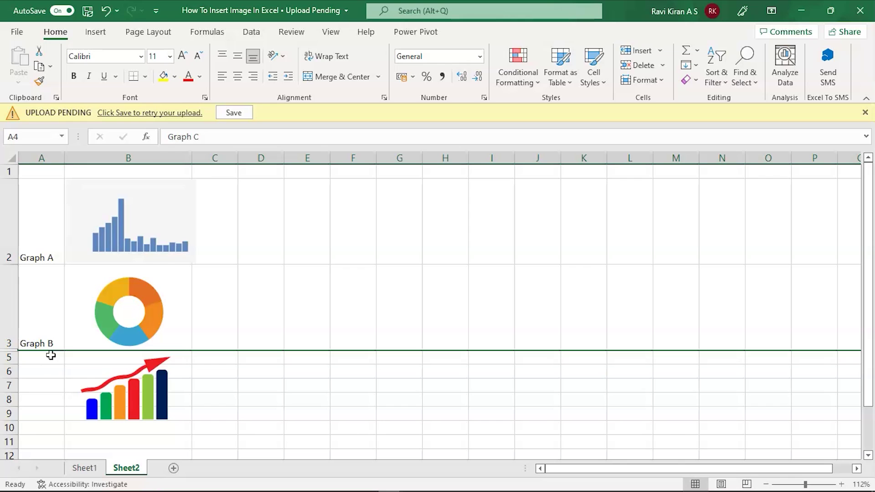
pyautogui.click(117, 365)
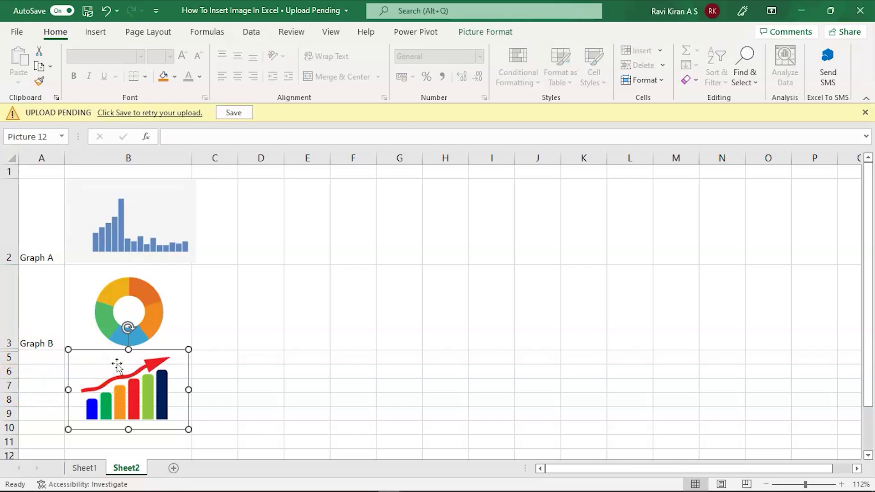
pyautogui.hotkey('ctrl', 'z')
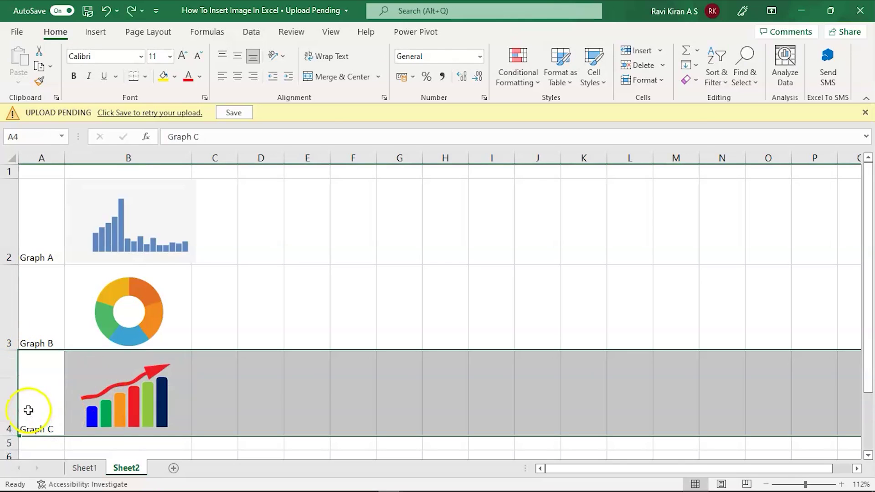
# - Open the Format Picture pane for the Graph C arrow chart image
pyautogui.click(137, 392)
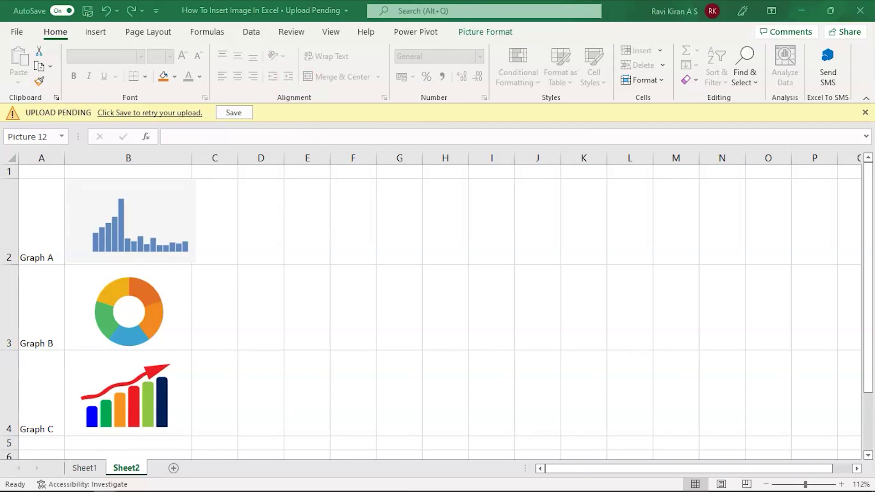
pyautogui.click(464, 37)
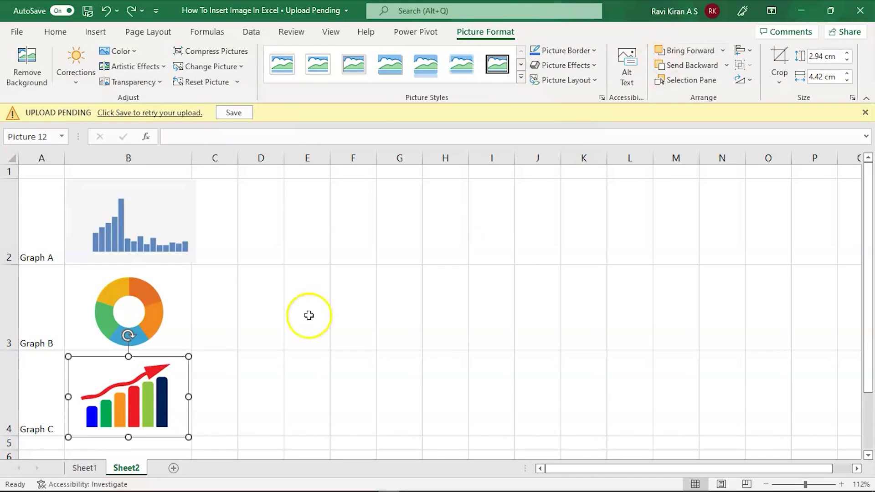
pyautogui.rightClick(174, 367)
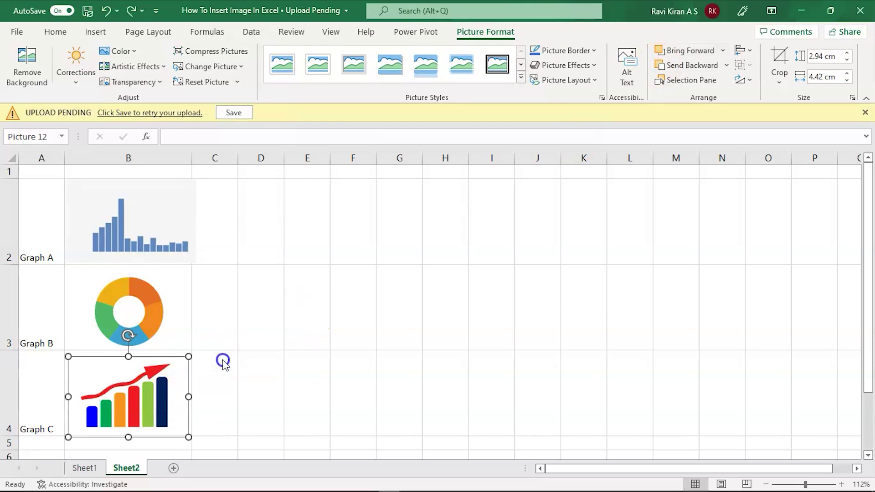
pyautogui.click(226, 360)
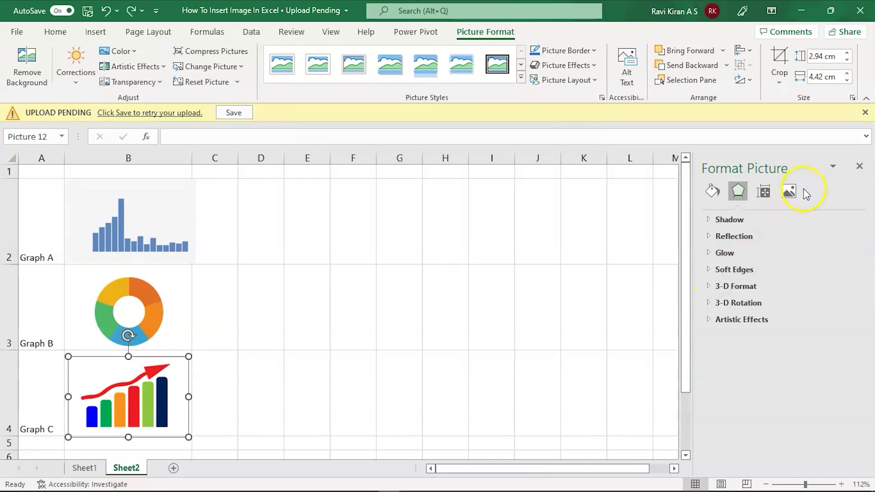
# - Set the Graph C picture's properties to Move and size with cells
pyautogui.click(762, 192)
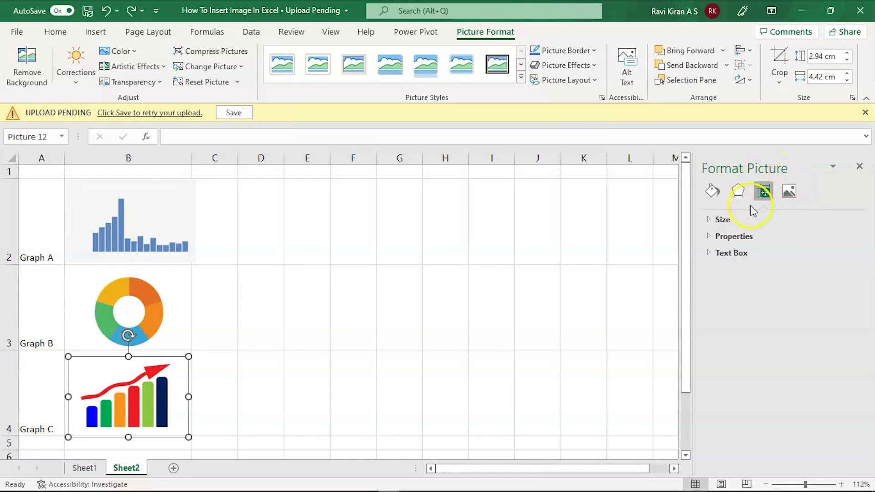
pyautogui.click(711, 237)
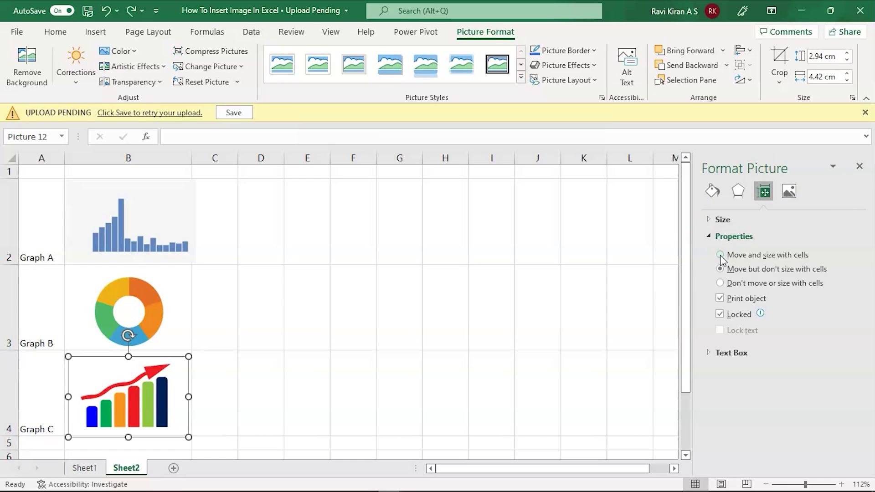
pyautogui.click(721, 256)
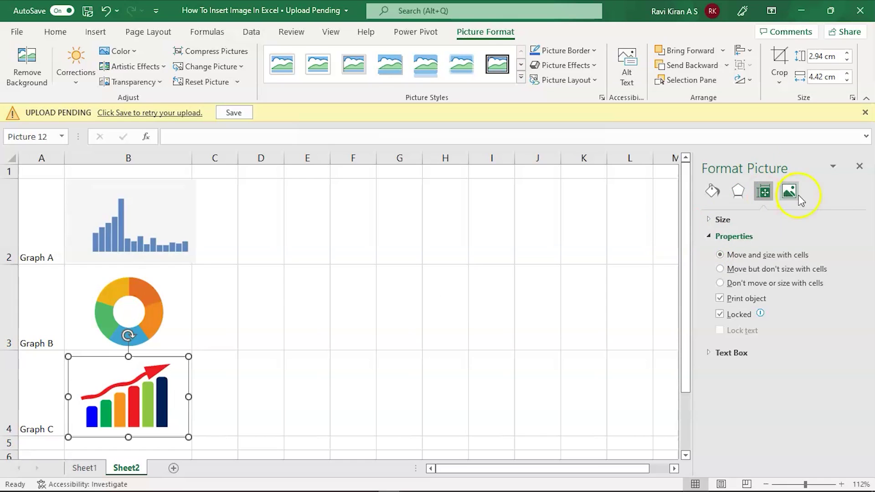
pyautogui.click(860, 167)
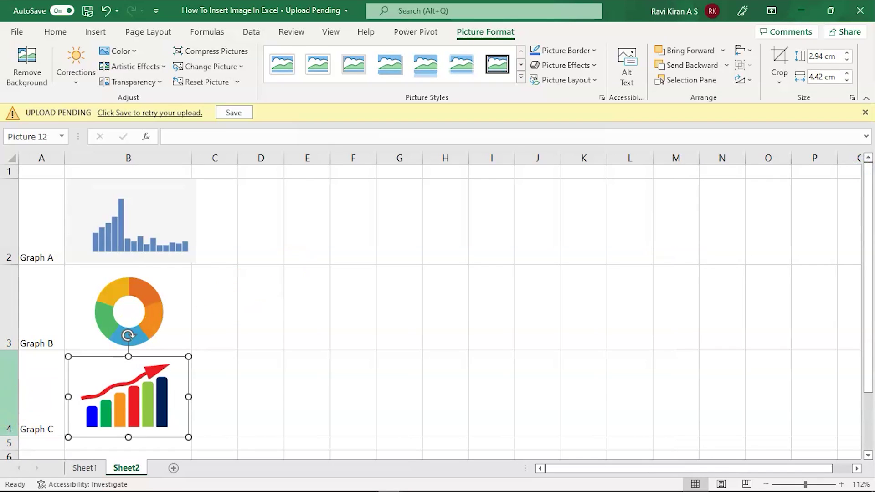
# - Hide row 4 so the Graph C label and picture disappear together
pyautogui.click(10, 398)
pyautogui.rightClick(10, 398)
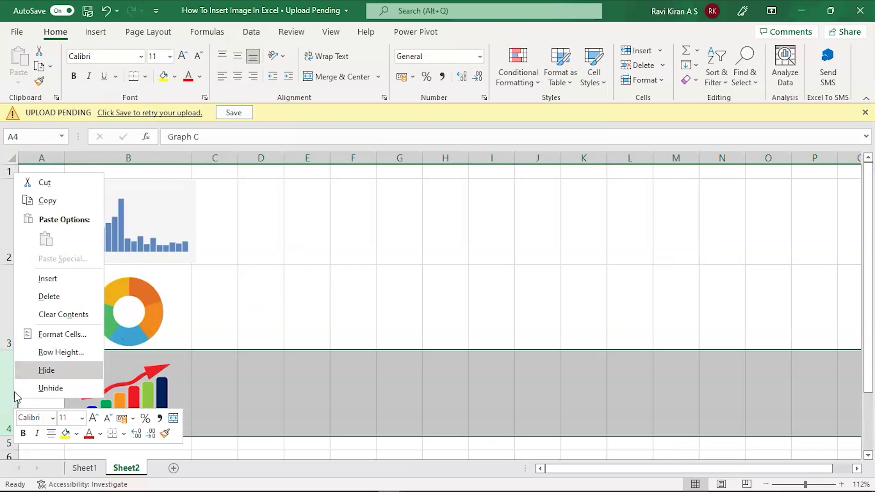
pyautogui.click(45, 373)
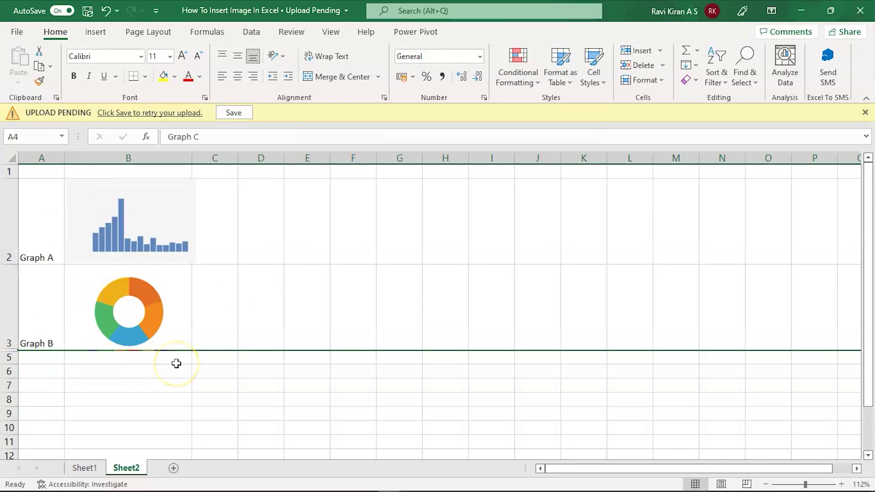